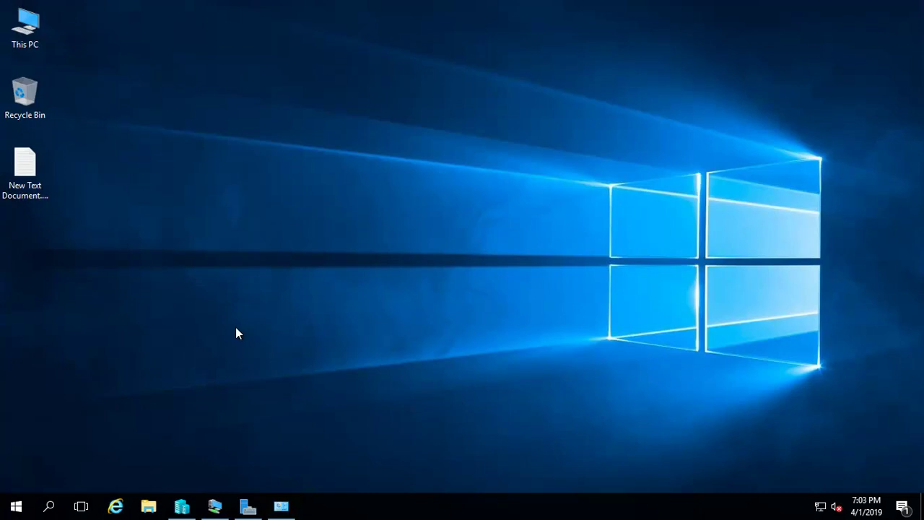
key(super+r)
text(nc)
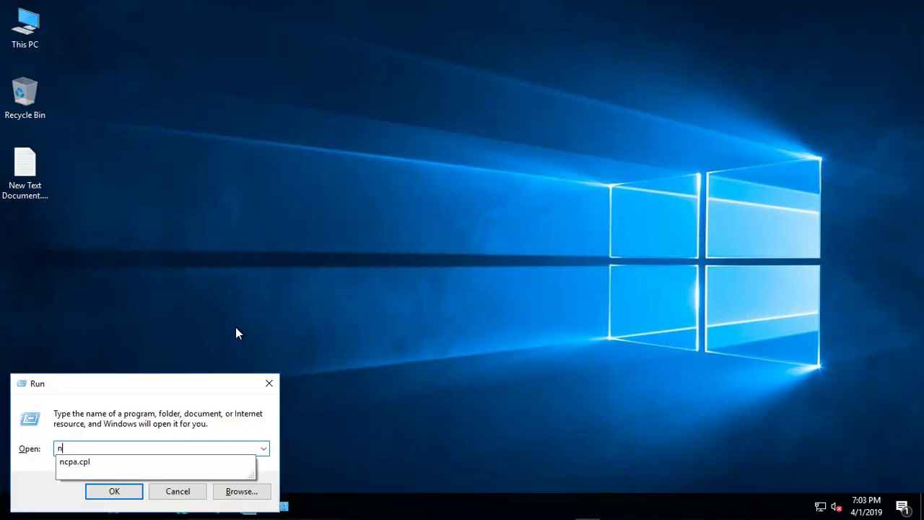
click(78, 463)
click(112, 494)
right_click(28, 34)
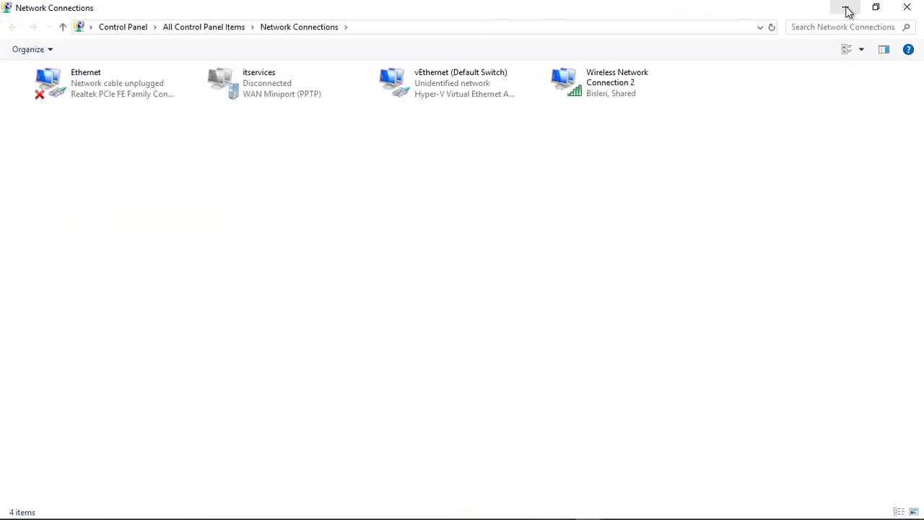
click(841, 10)
Open the server's System properties and bring up the Network Connections window
click(89, 195)
mouse_move(280, 506)
click(235, 465)
Check the IPv4 address and DNS server details of the vEthernet virtual switch adapter, and close the network and system windows
right_click(639, 180)
click(654, 202)
click(391, 246)
click(476, 235)
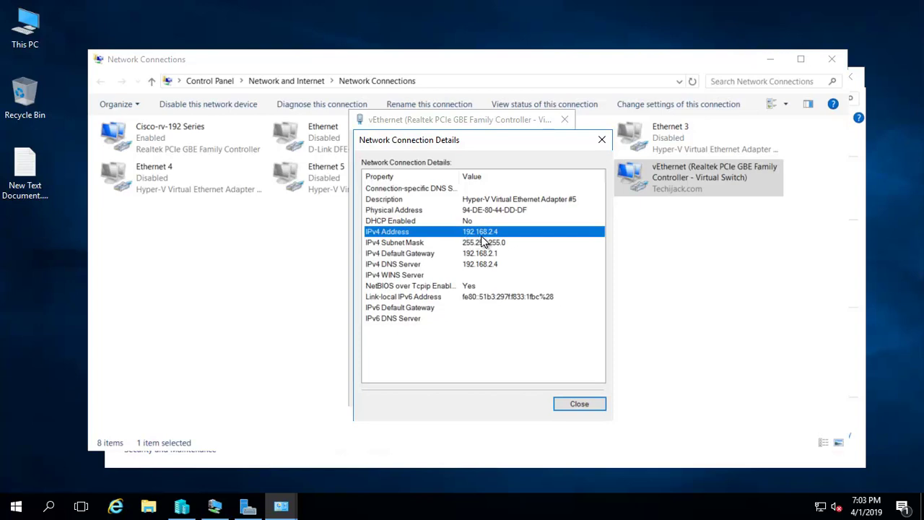
click(473, 267)
click(579, 406)
click(555, 397)
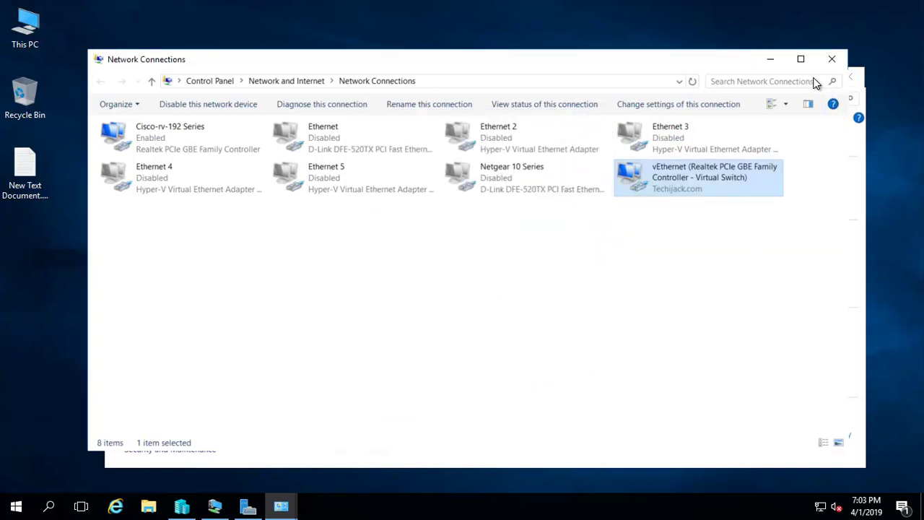
click(834, 60)
click(849, 76)
Run nslookup in a command prompt, query 192.168.2.4, and close the prompt
key(super+r)
text(cmd)
key(Return)
text(nslookup)
key(Return)
text(192.168)
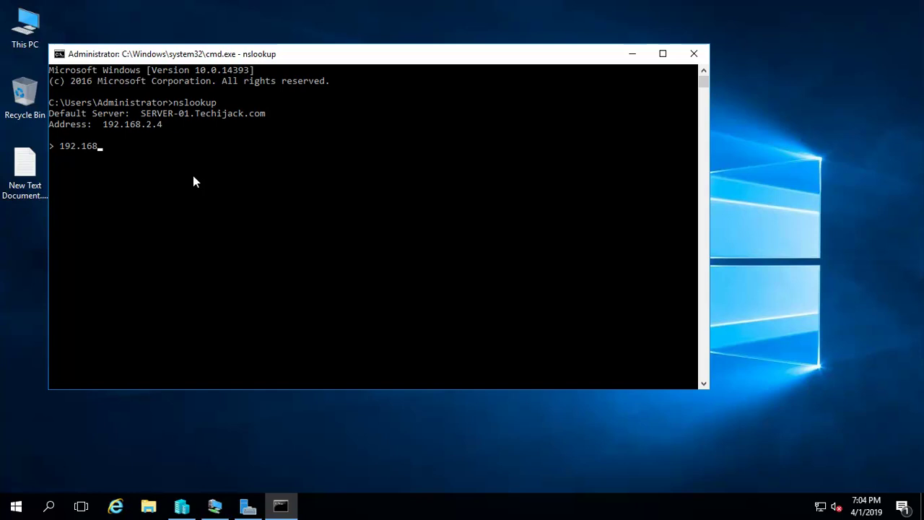
text(.2.4)
key(Return)
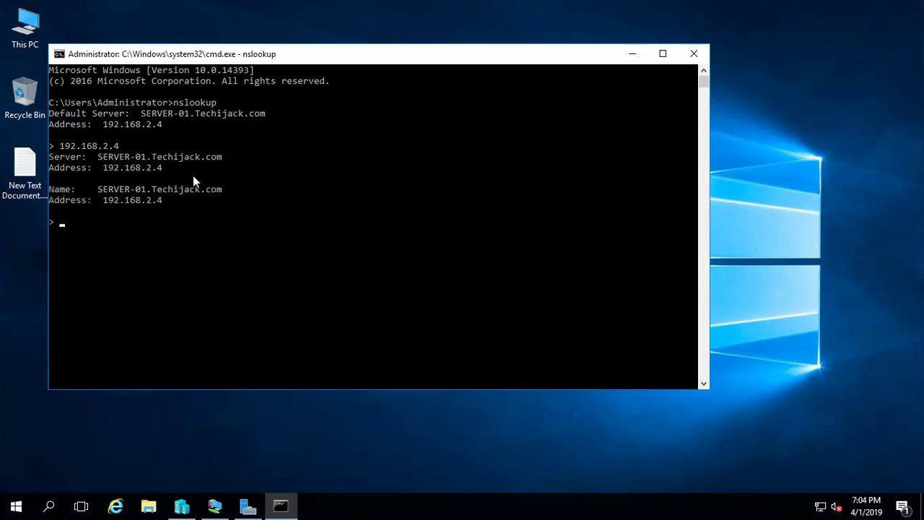
click(695, 55)
Switch to Hyper-V Manager and connect to the Exchange virtual machine in full-screen mode
click(181, 503)
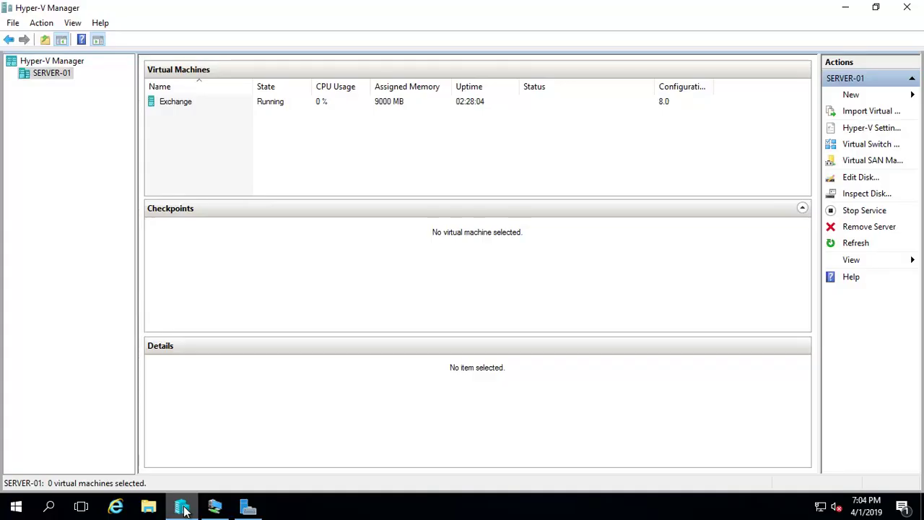
click(173, 105)
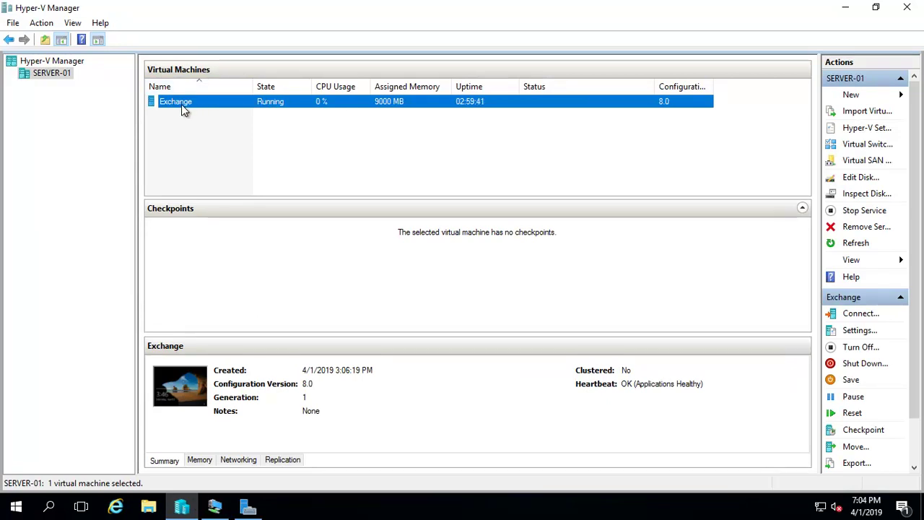
right_click(181, 106)
click(217, 114)
click(141, 32)
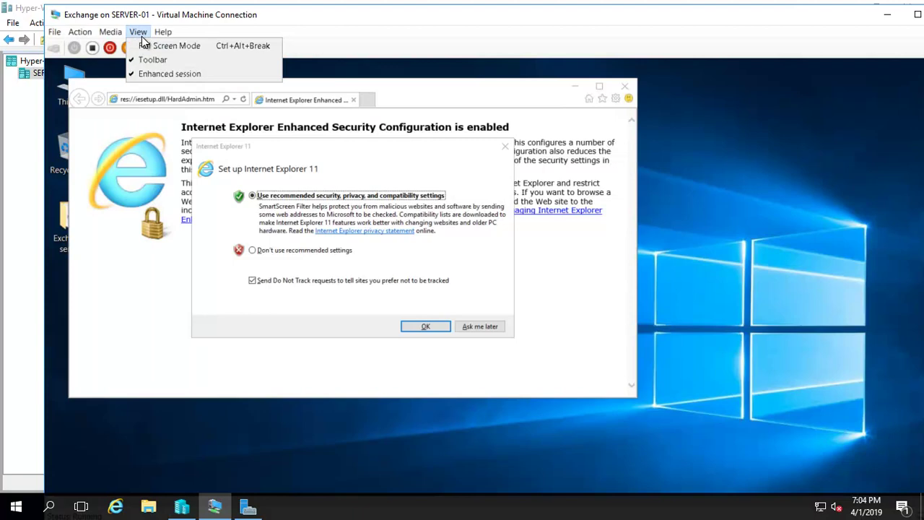
click(155, 48)
Accept the recommended Internet Explorer 11 settings in the virtual machine and minimise the browser
click(379, 268)
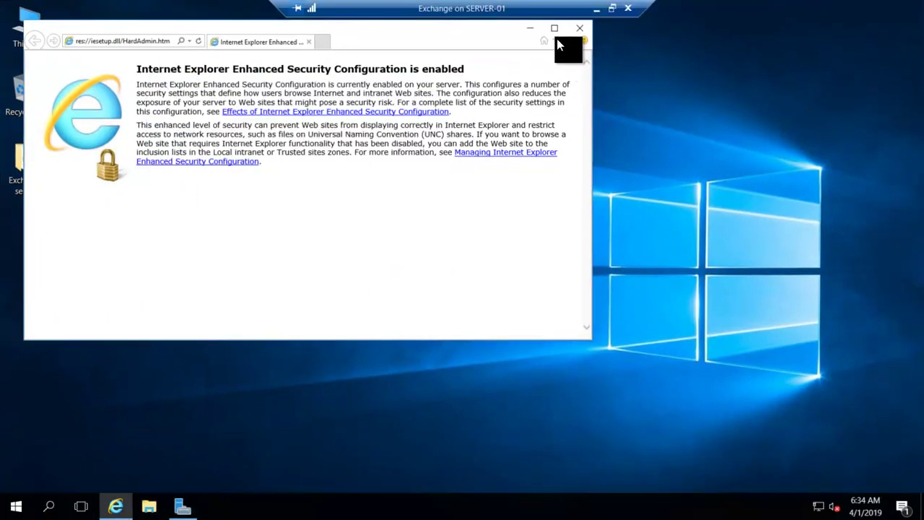
click(530, 29)
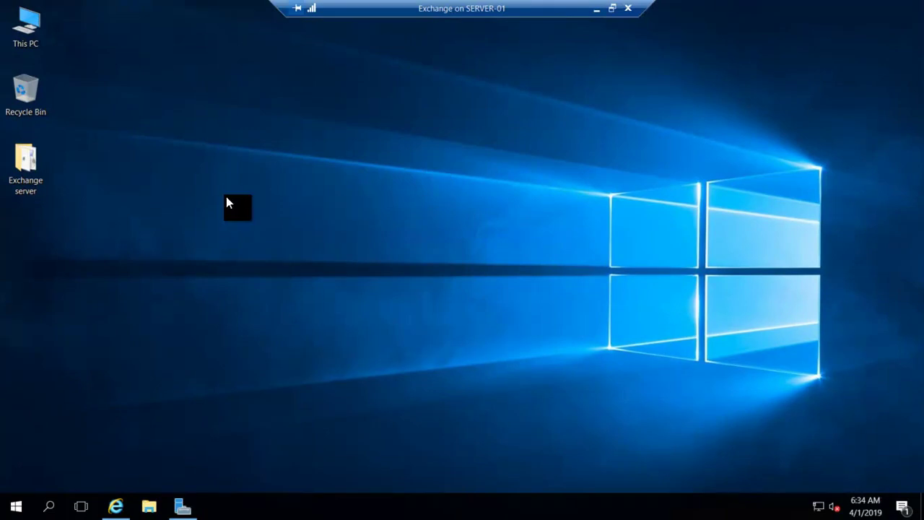
Review the Exchange machine's Windows edition, memory, computer name and workgroup in its System properties, and close the window
right_click(29, 41)
click(97, 200)
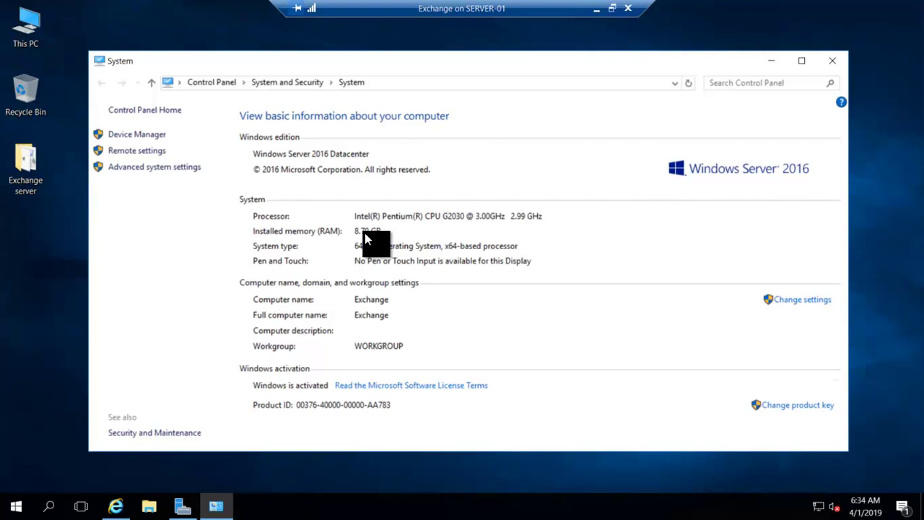
click(833, 61)
Inspect the IPv4 address and DNS server in the Exchange machine's Ethernet connection details, and close the network windows
right_click(818, 504)
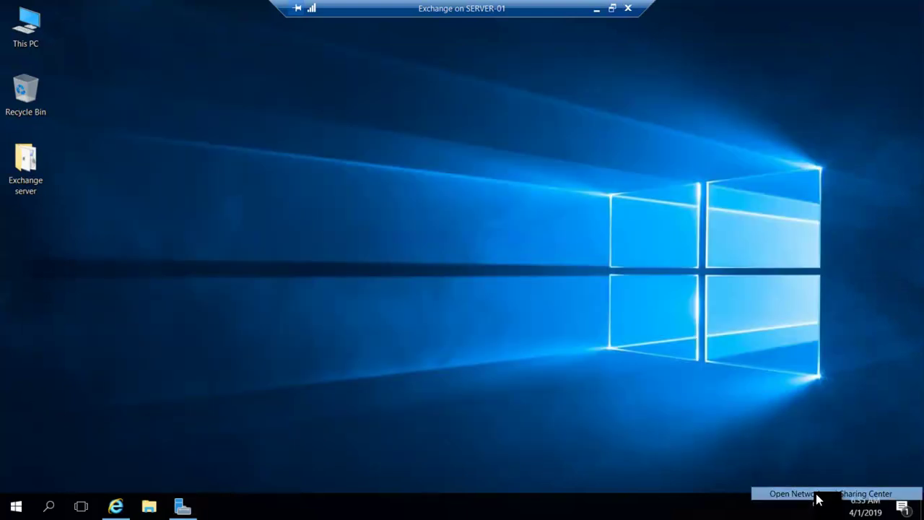
click(818, 493)
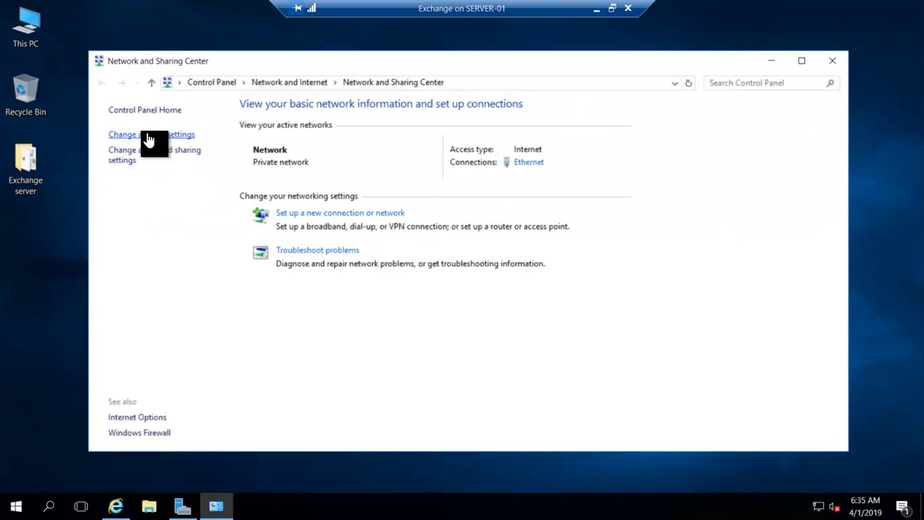
click(148, 136)
right_click(157, 149)
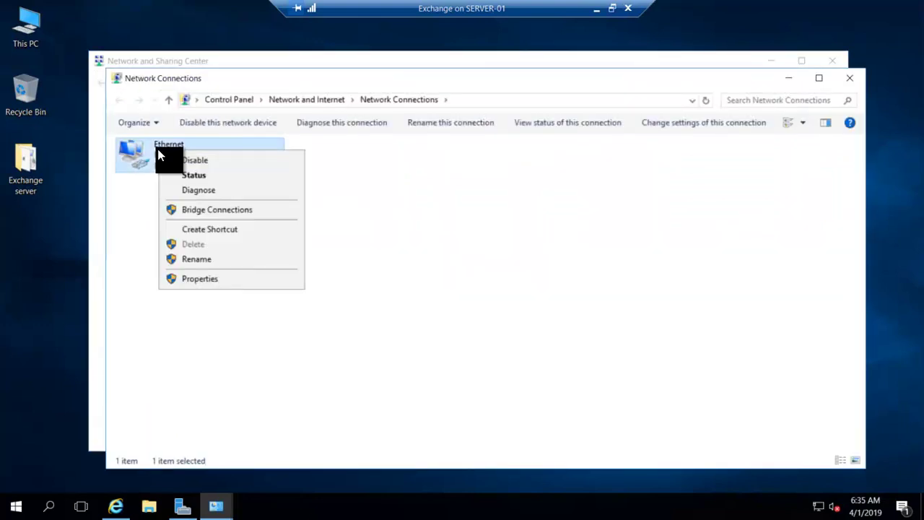
click(188, 174)
click(384, 247)
click(475, 236)
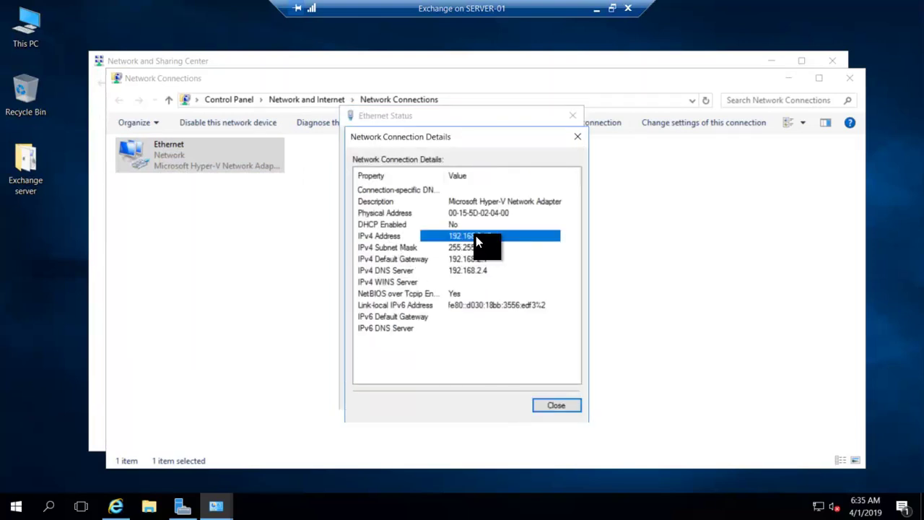
click(462, 270)
click(564, 407)
click(550, 398)
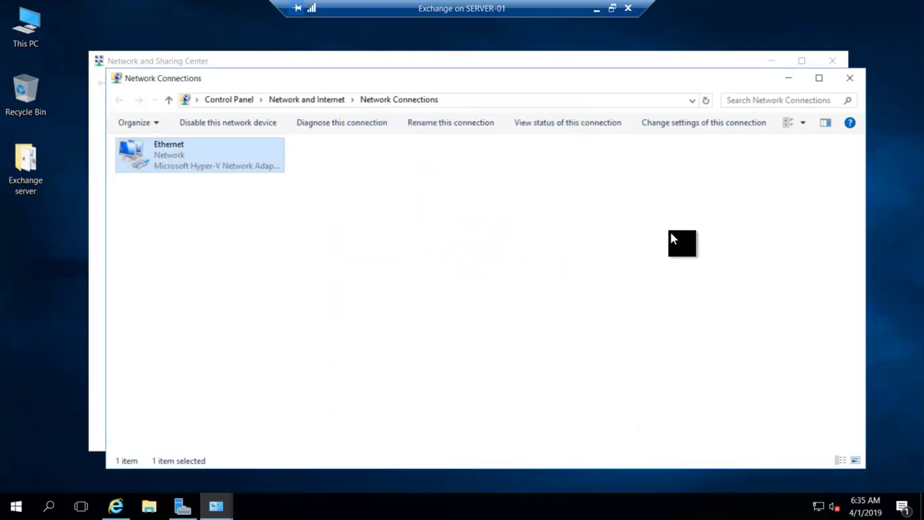
click(849, 78)
click(832, 61)
Change the Exchange computer's membership from workgroup to the domain techijack.com and submit the change
right_click(25, 29)
click(67, 190)
click(799, 305)
click(338, 271)
click(138, 298)
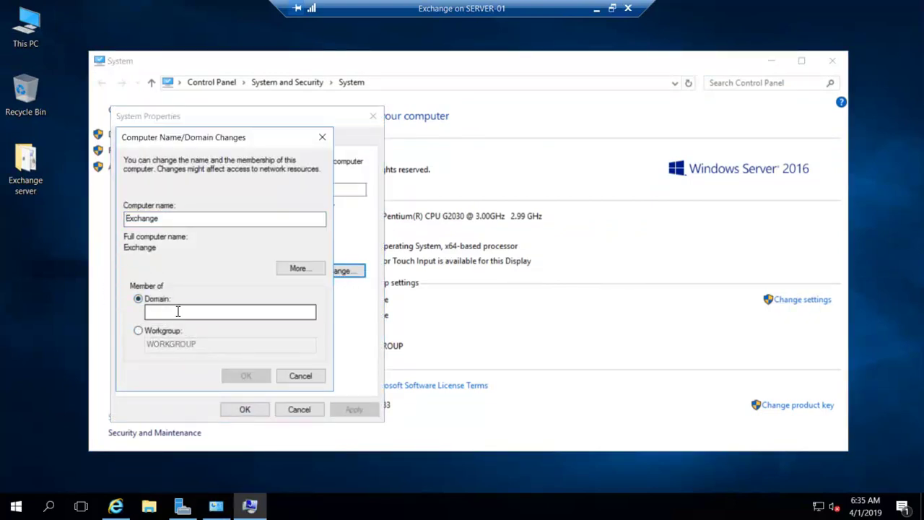
click(178, 311)
text(techijac)
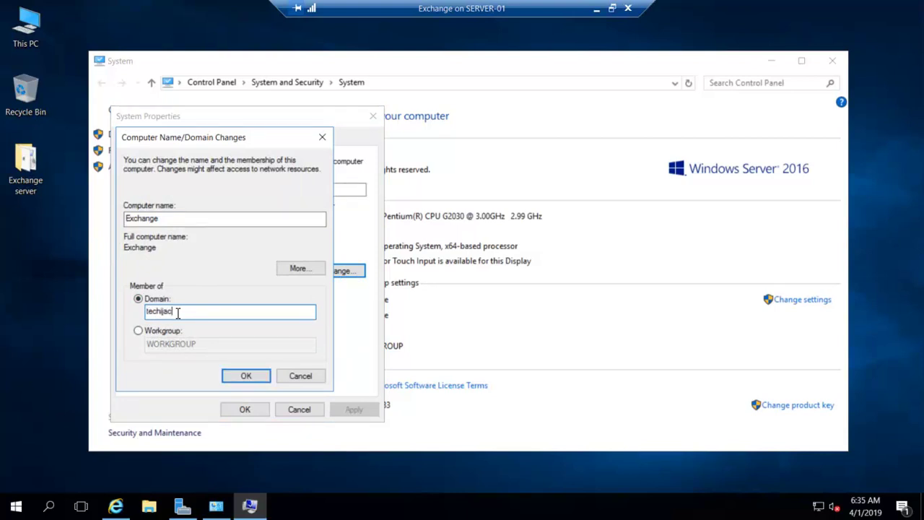
text(k.com)
click(243, 379)
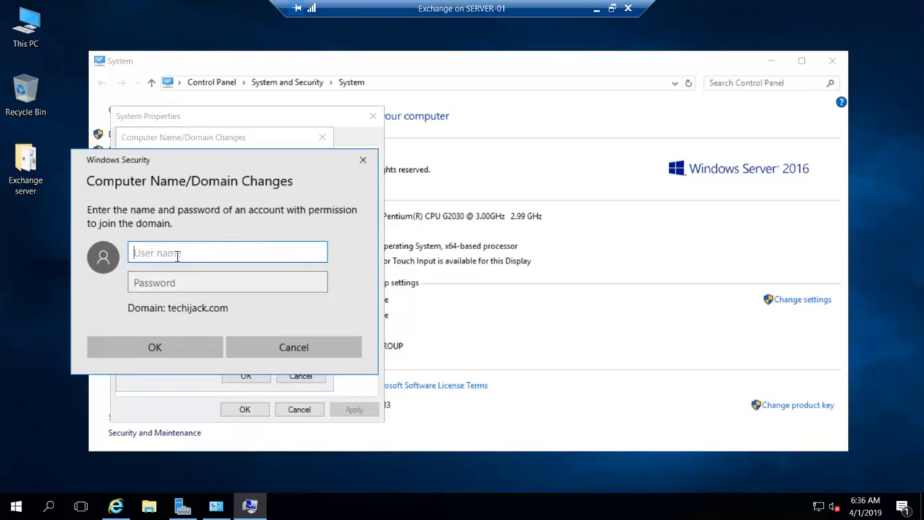
Authorise the domain join with the administrator user name and the account password
text(administrator)
key(Tab)
text(****)
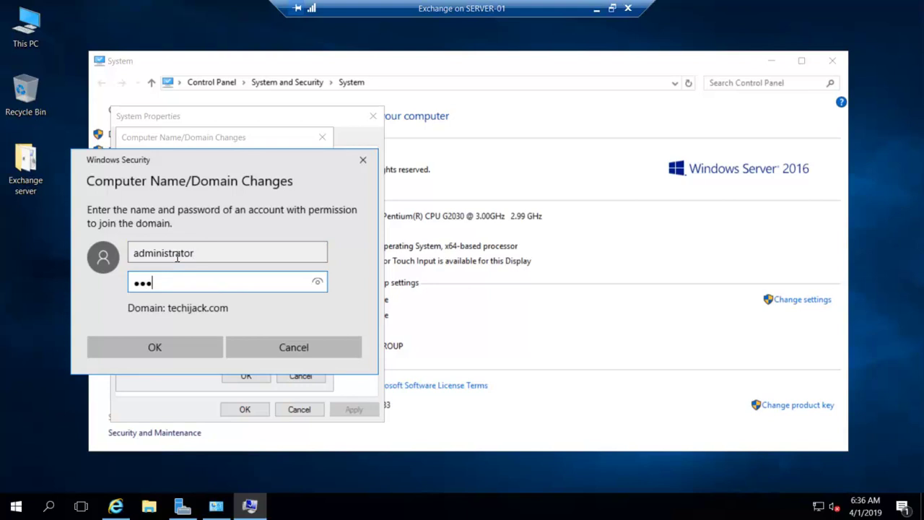
text(*****)
key(Return)
Acknowledge the domain join messages, close System Properties and restart the computer immediately
click(524, 303)
click(538, 271)
click(254, 408)
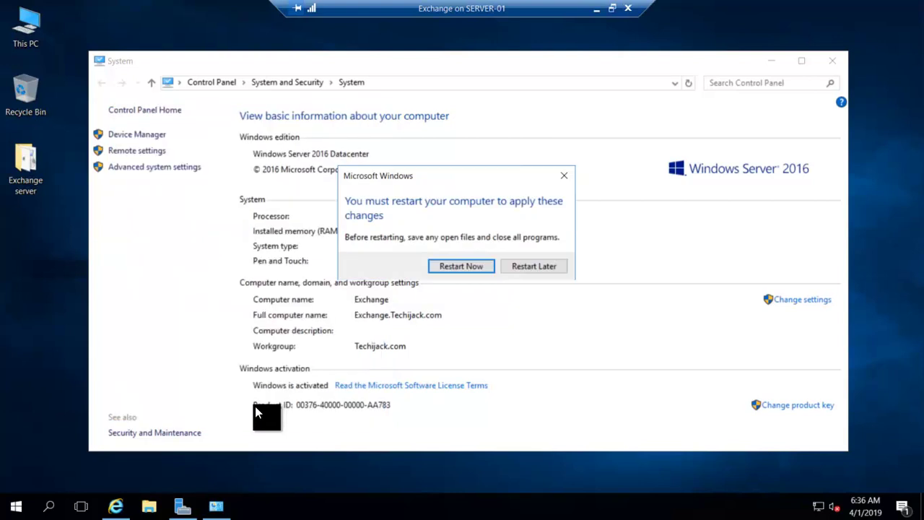
click(464, 268)
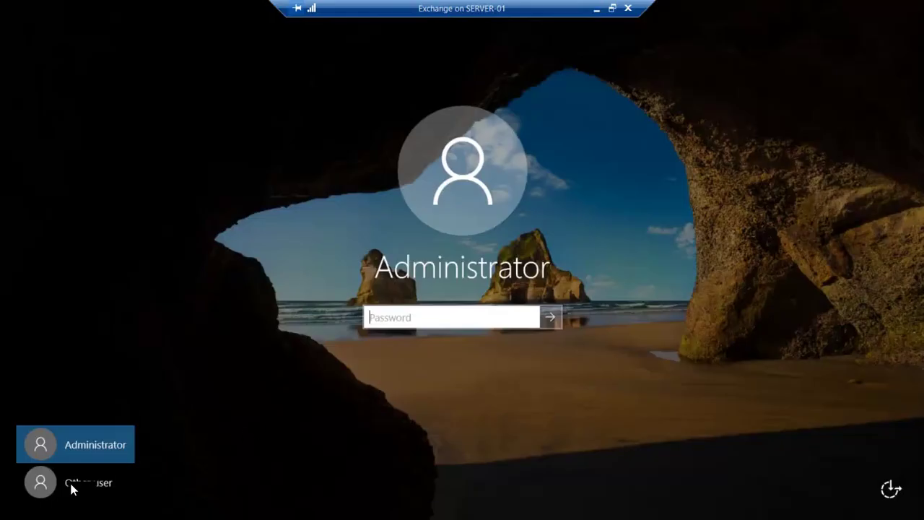
Sign in as another user with the domain account techijack\administrator and its account password
click(72, 485)
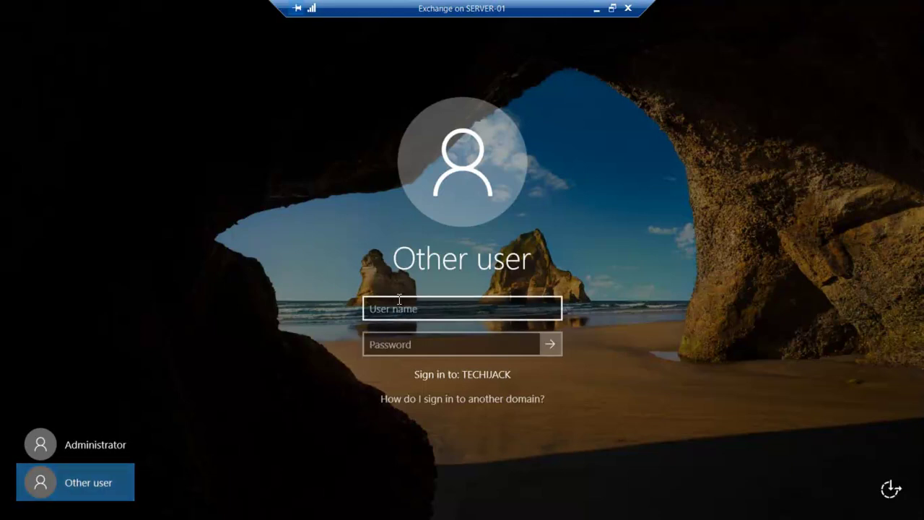
click(375, 312)
text(techijack\a)
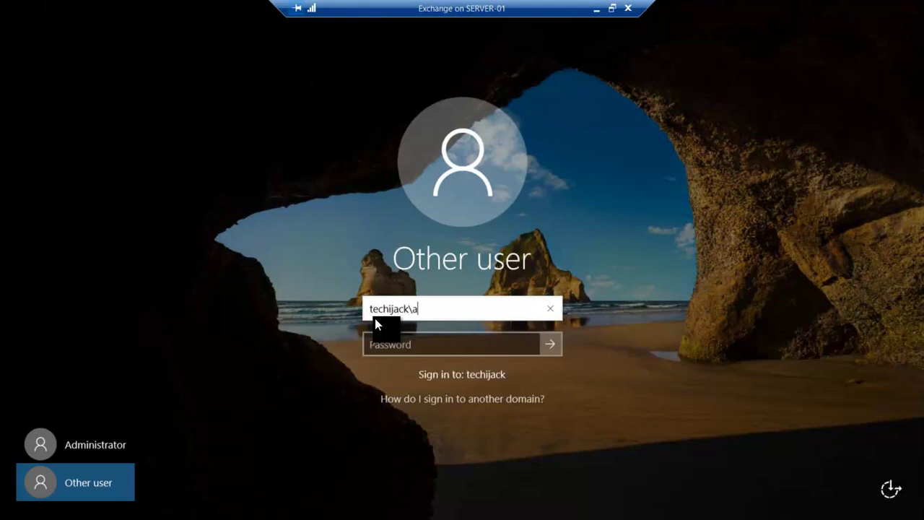
text(dministra)
text(tor)
key(Tab)
text(*******)
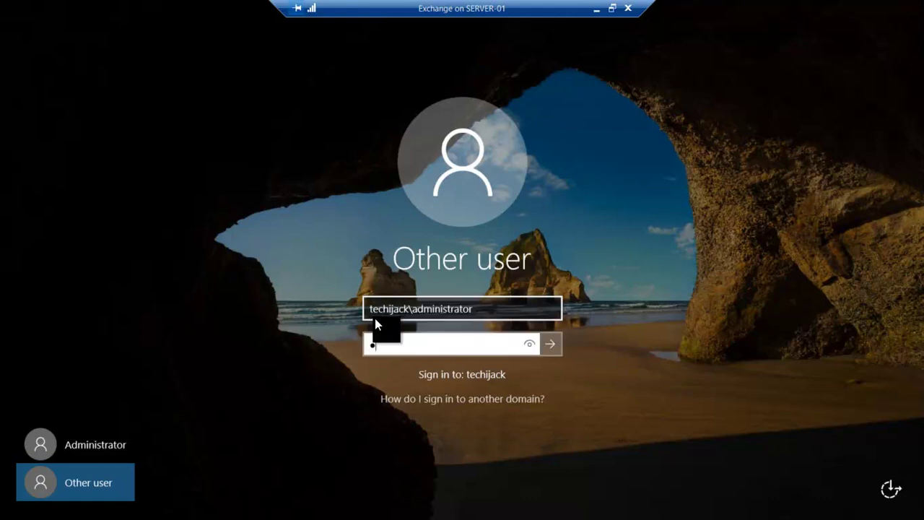
text(*)
key(Return)
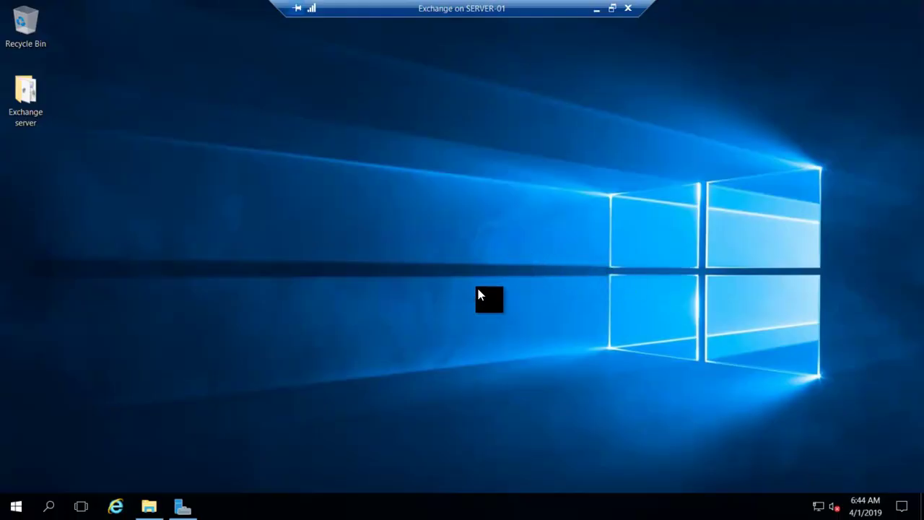
Launch Internet Explorer, and turn off IE Enhanced Security Configuration for both Administrators and Users in Server Manager's local server properties
click(115, 506)
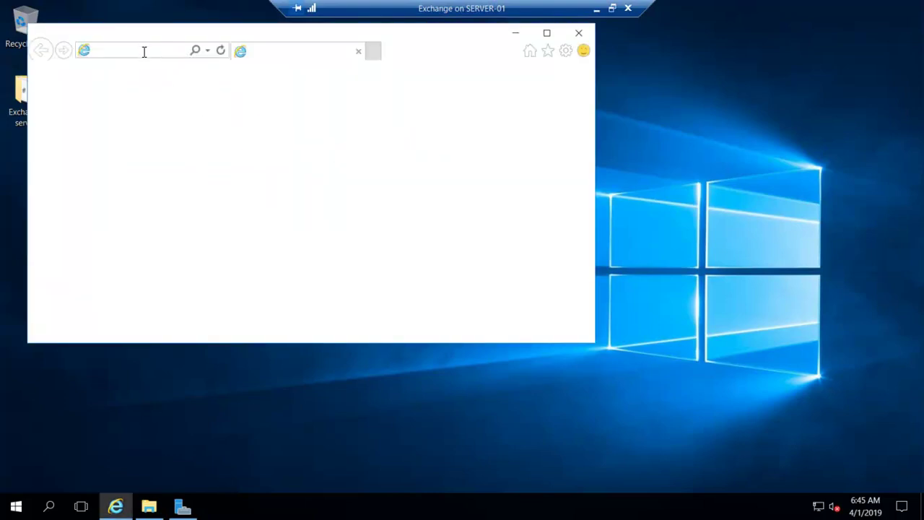
click(186, 509)
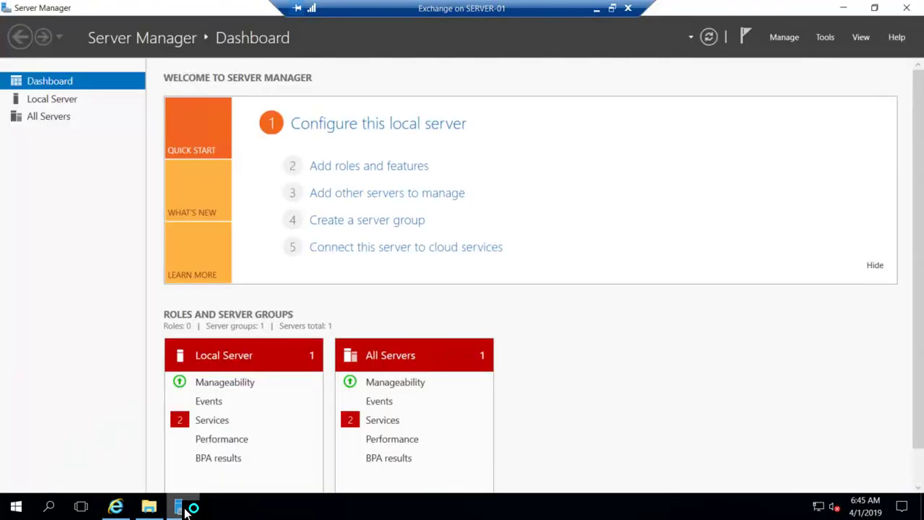
click(42, 101)
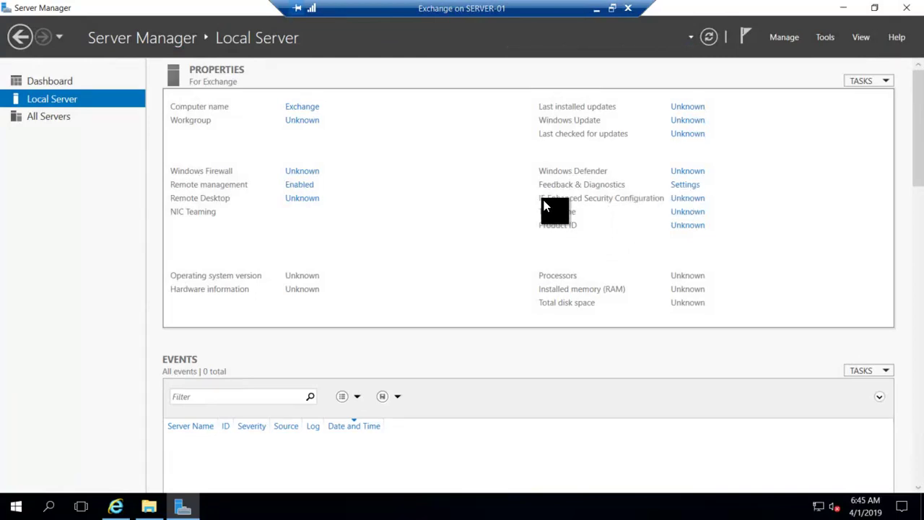
click(679, 200)
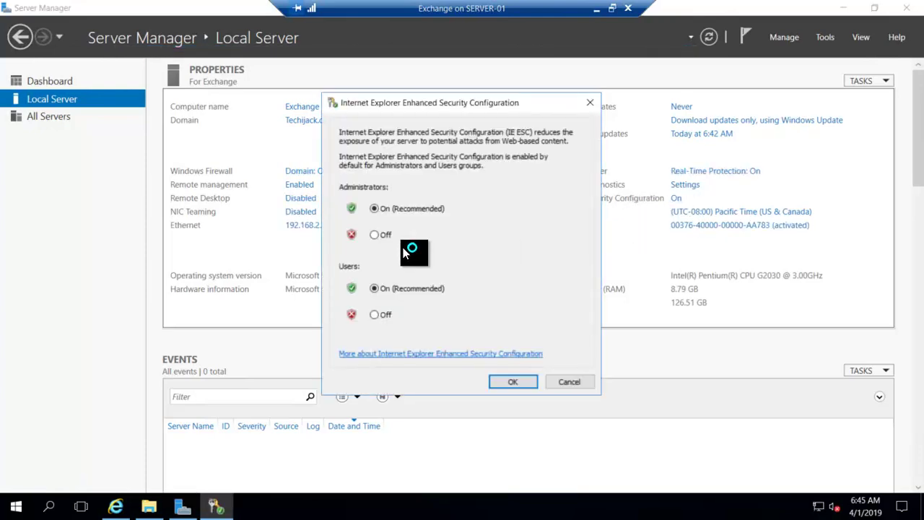
click(374, 234)
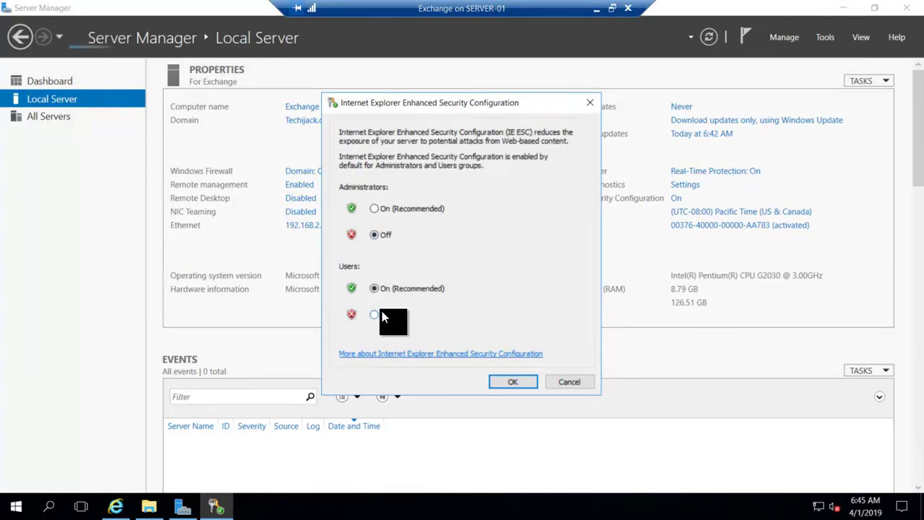
click(374, 314)
click(507, 381)
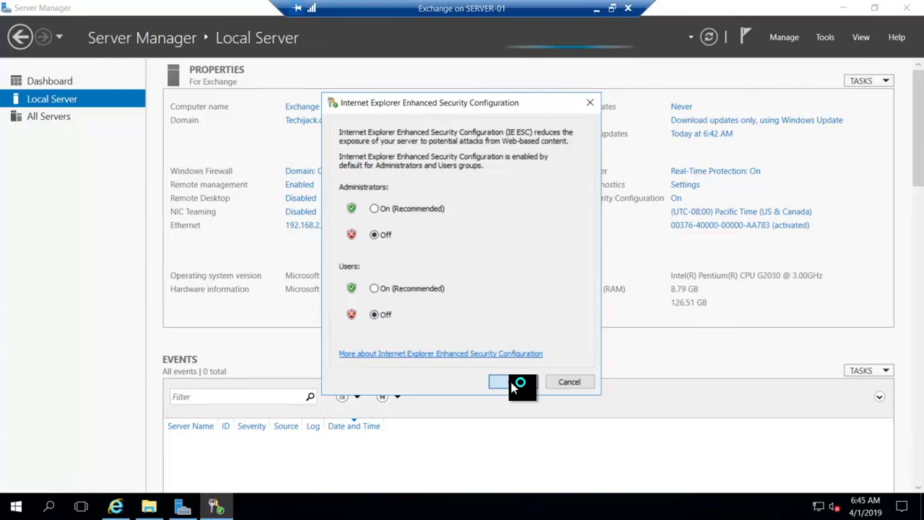
click(842, 8)
click(385, 300)
click(164, 49)
text(ww.google.com)
key(Return)
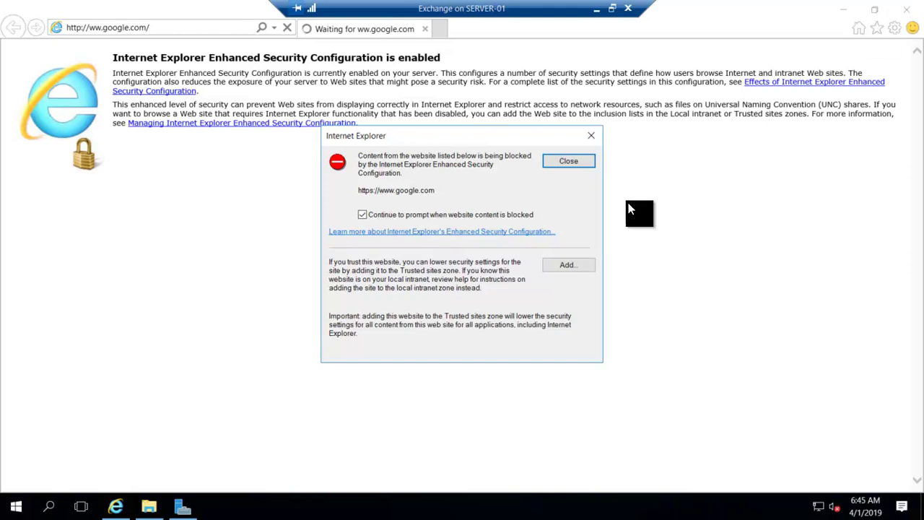
click(568, 268)
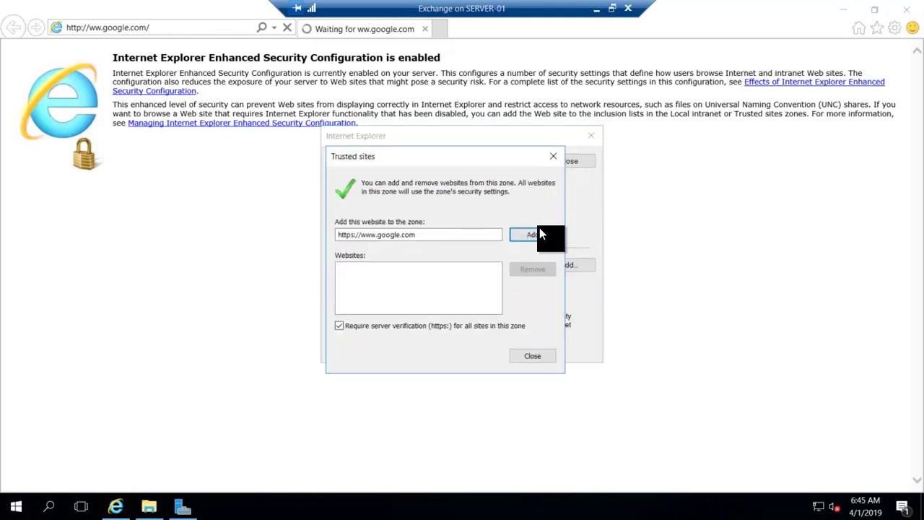
click(541, 232)
click(554, 156)
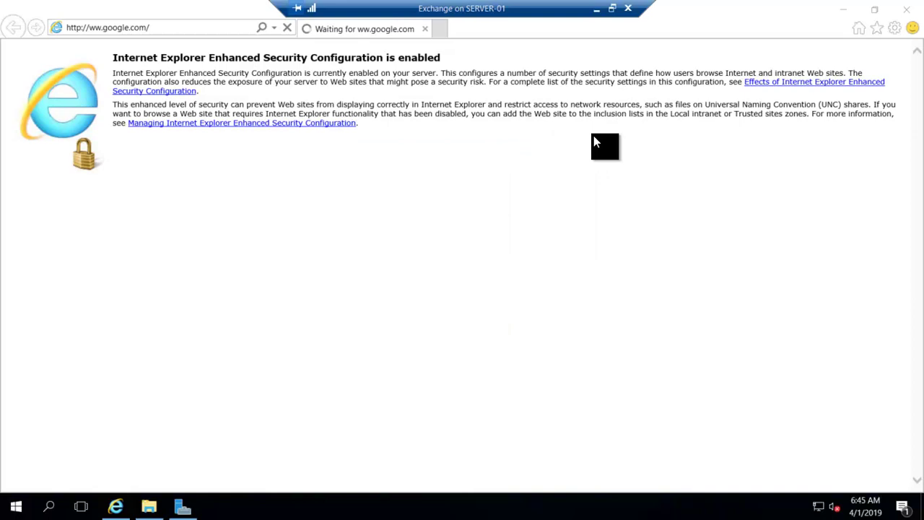
click(906, 10)
click(115, 506)
click(165, 55)
text(www.google.com)
key(Return)
Search Google for exchange server 2016 prerequisites
click(547, 33)
text(exchang)
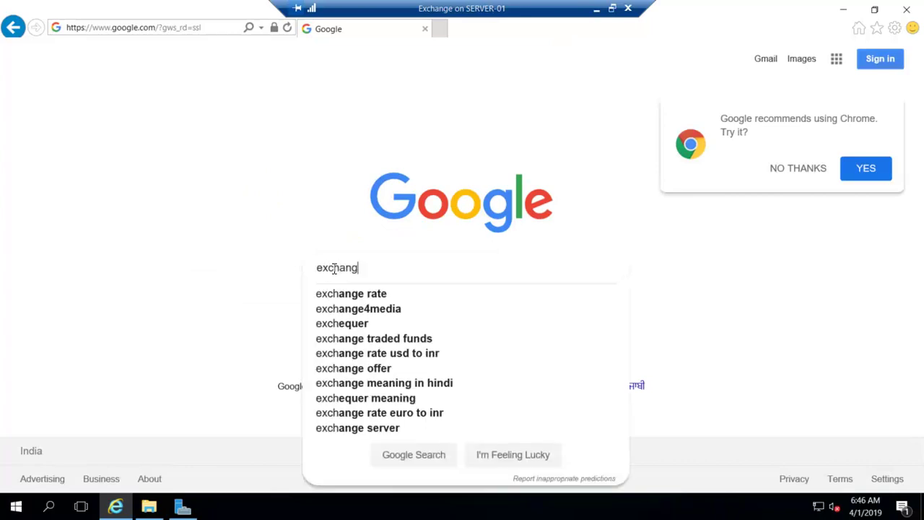
text(e server 2016 pre)
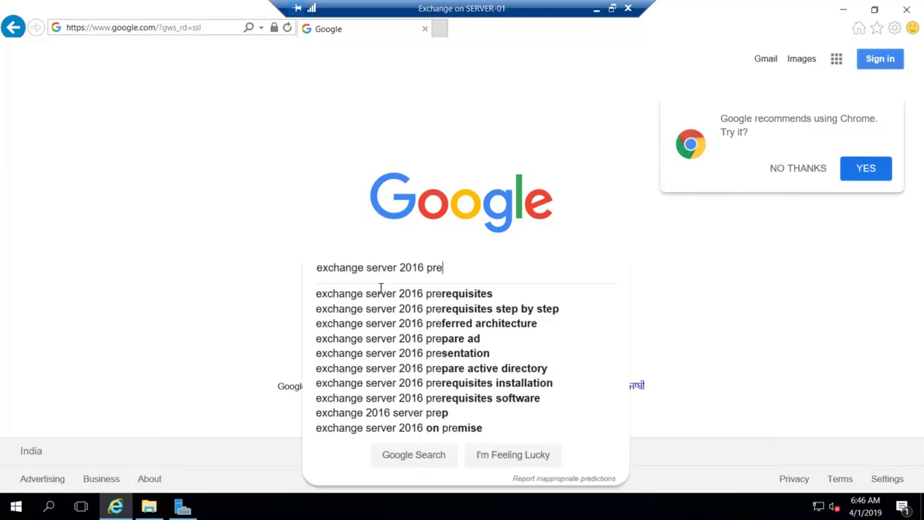
click(444, 294)
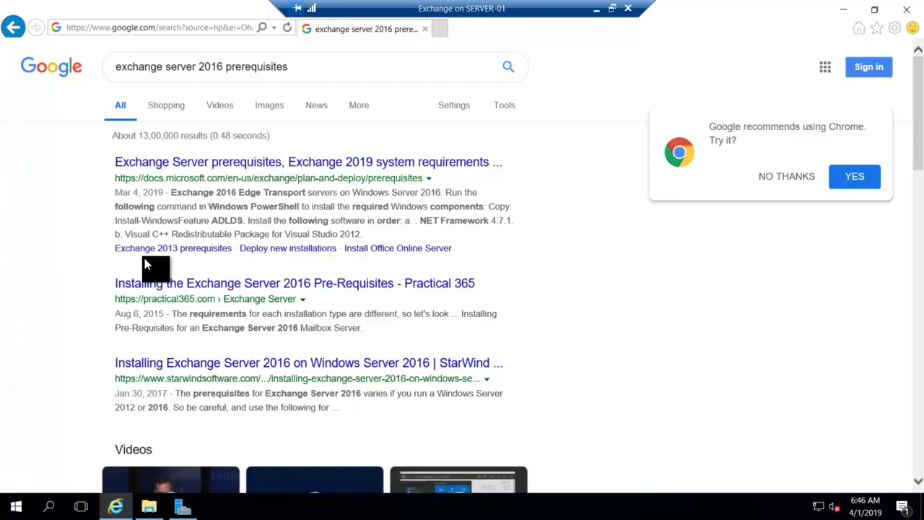
Open Microsoft's Exchange Server prerequisites article from the results and switch the documentation version to Exchange Server 2016
click(276, 163)
click(160, 135)
click(200, 195)
Review the article's prerequisites for preparing Active Directory and for Exchange 2016 Mailbox servers on Windows Server 2016
scroll(530, 250, down, 1)
scroll(528, 244, down, 7)
scroll(527, 247, down, 4)
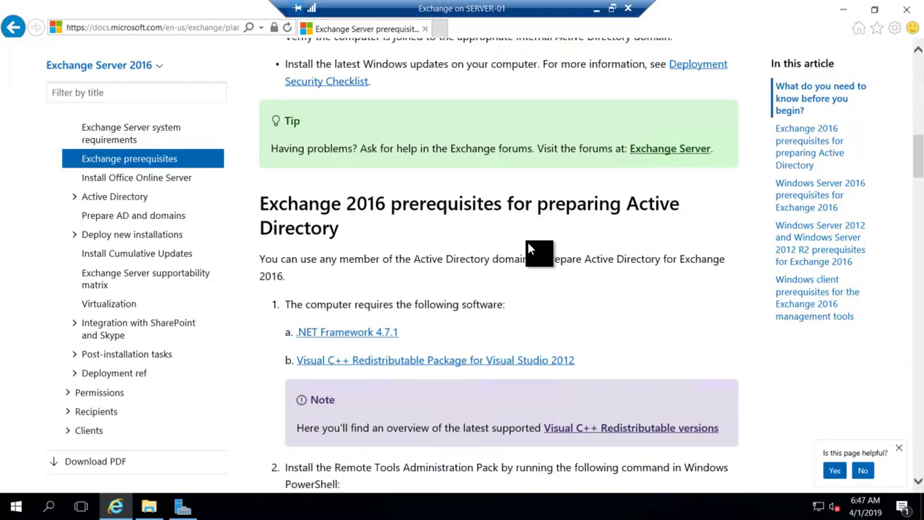
scroll(528, 247, down, 2)
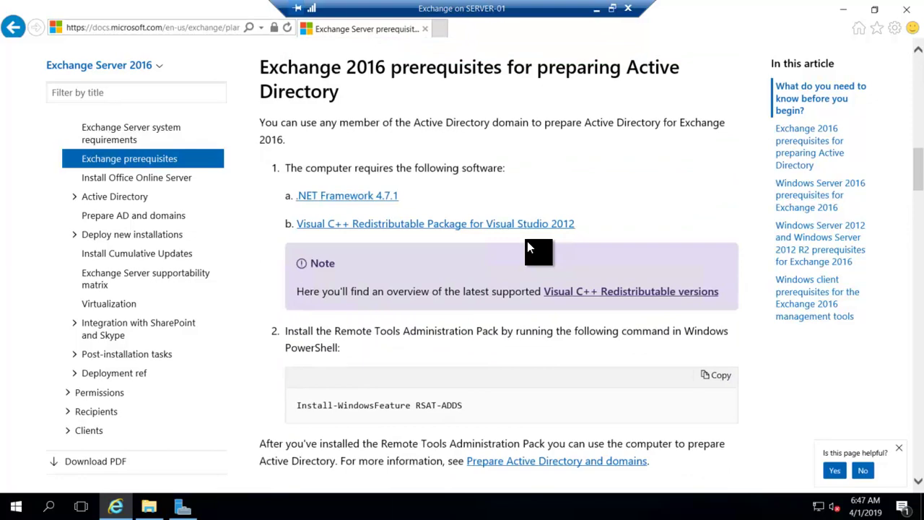
scroll(527, 242, down, 4)
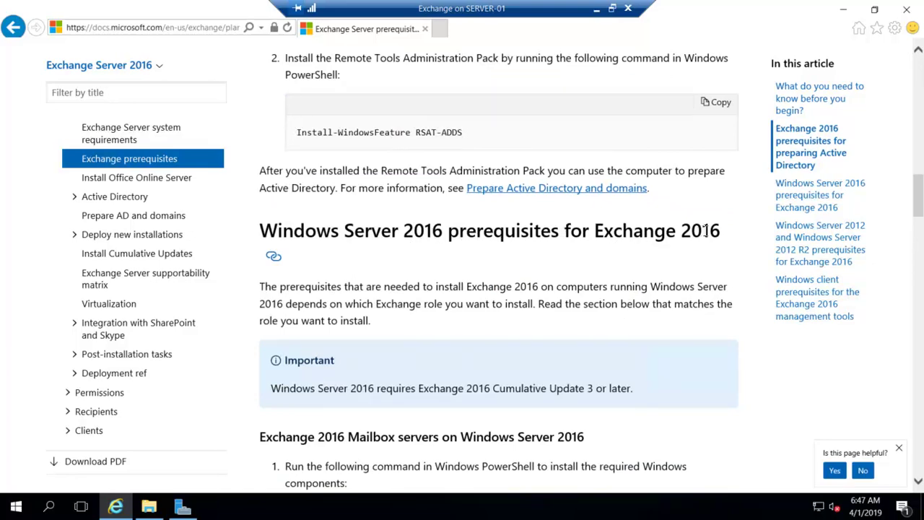
scroll(706, 230, down, 1)
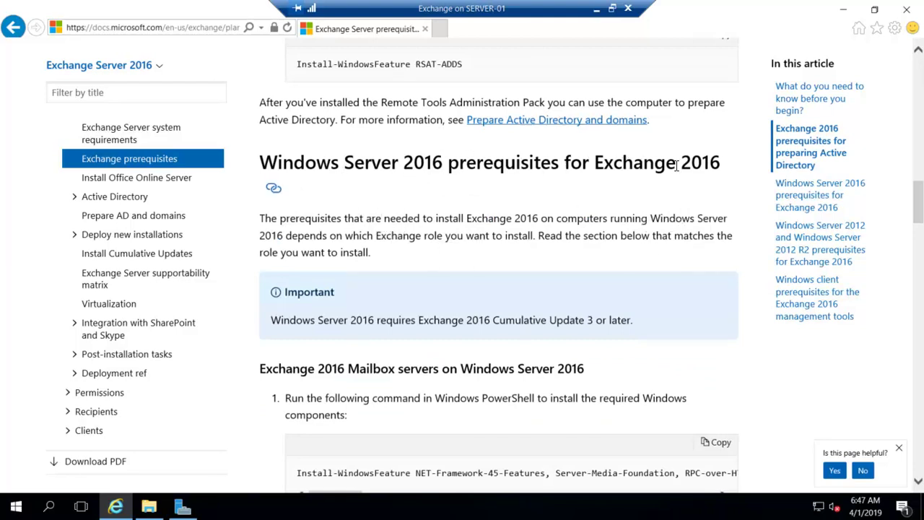
scroll(403, 217, down, 1)
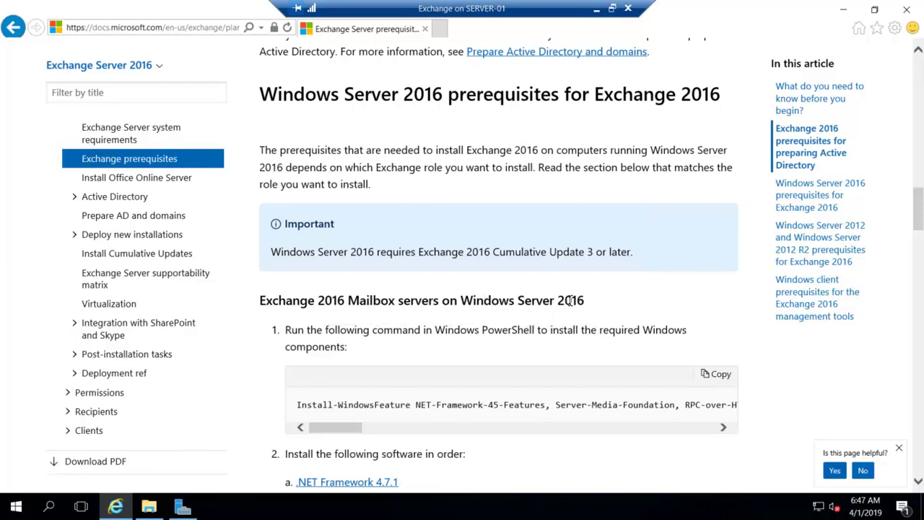
scroll(372, 315, down, 3)
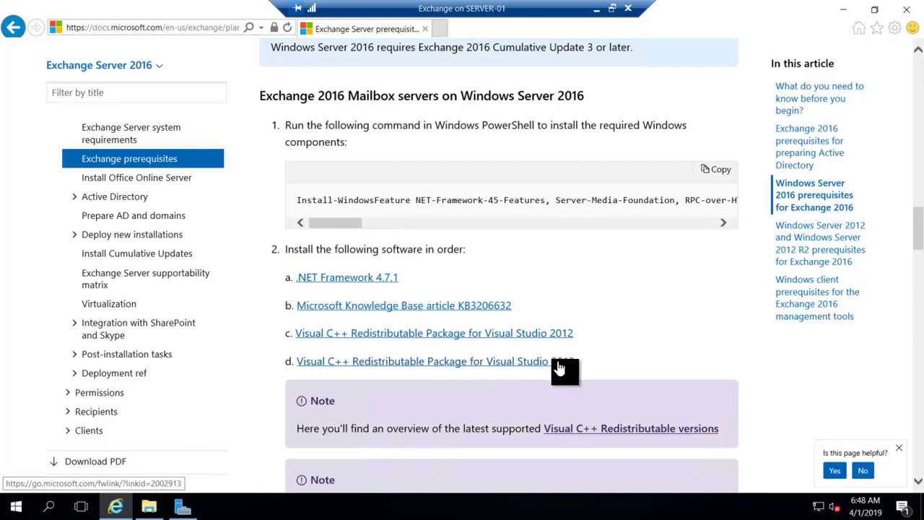
scroll(559, 368, down, 3)
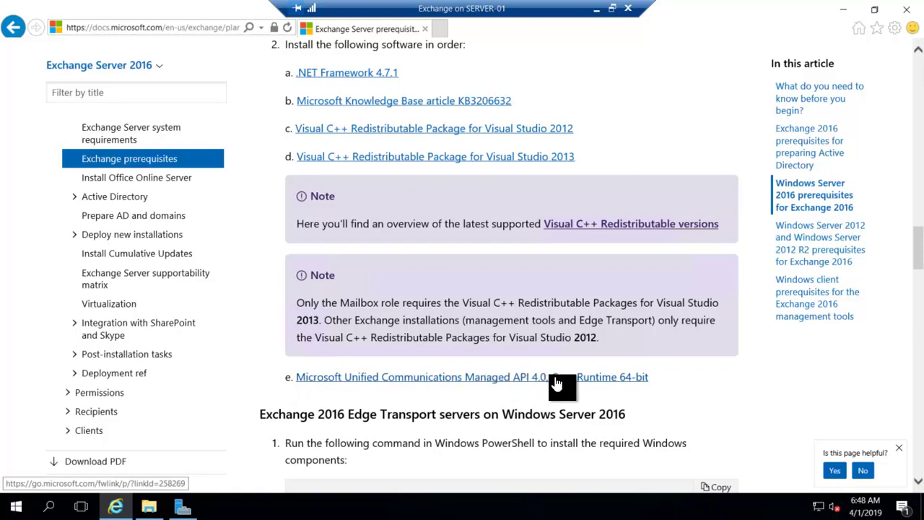
scroll(476, 173, up, 3)
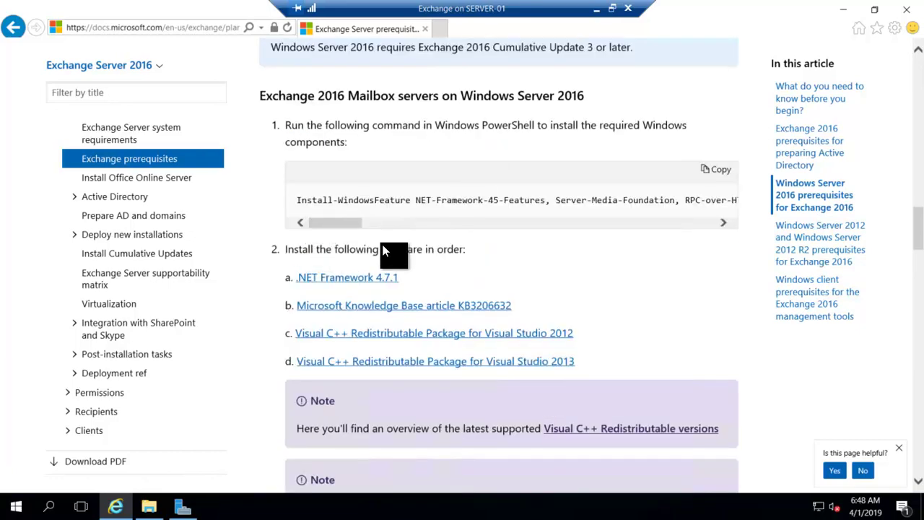